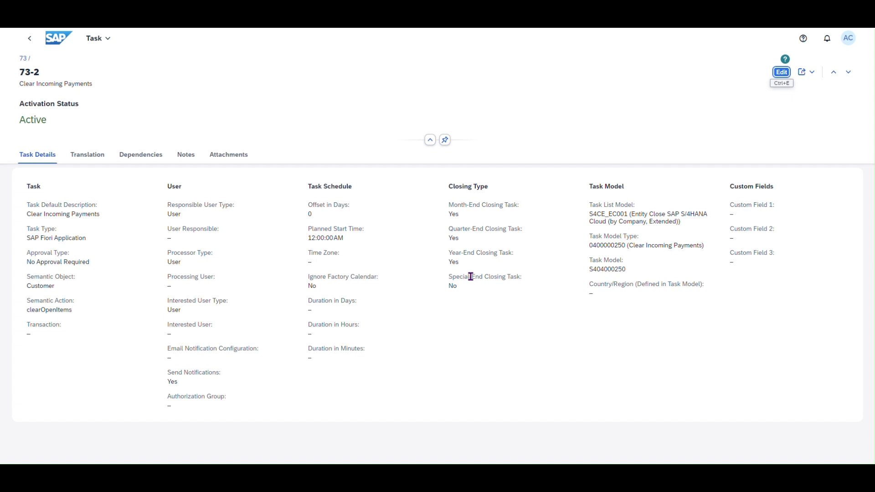
- Edit task 73-2 to exclude it from month-end closing and apply the change
left_click(782, 72)
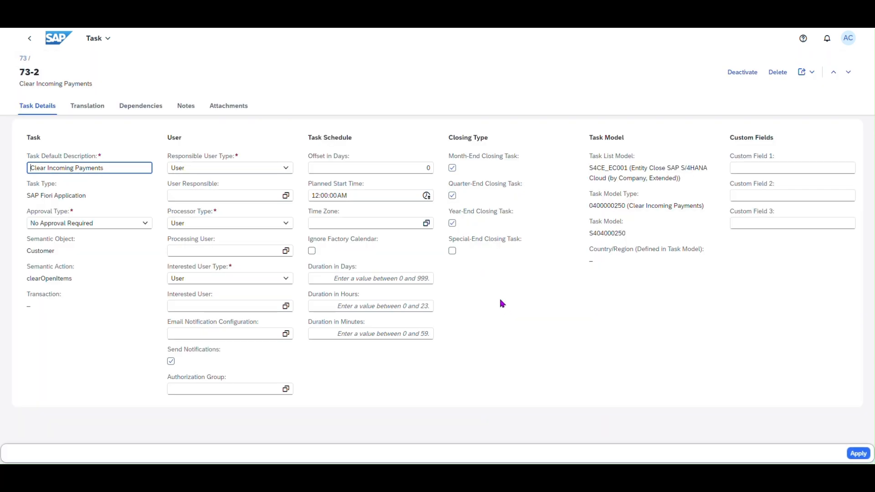
left_click(452, 168)
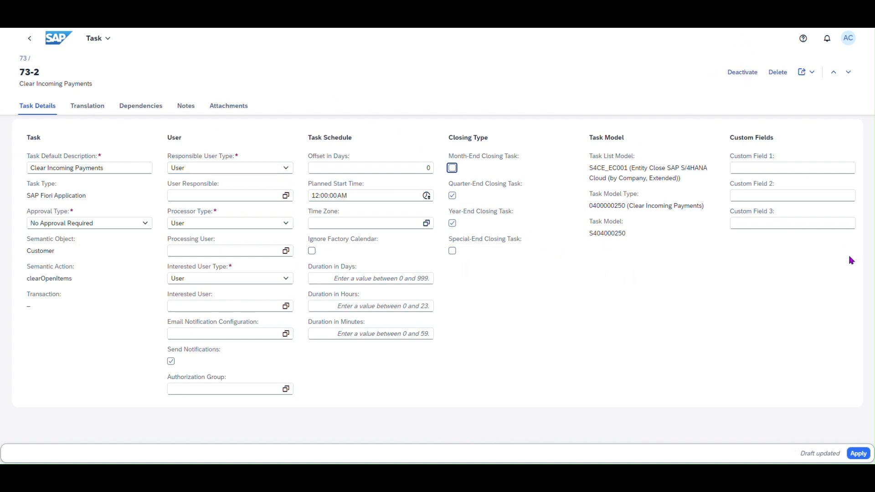
left_click(858, 454)
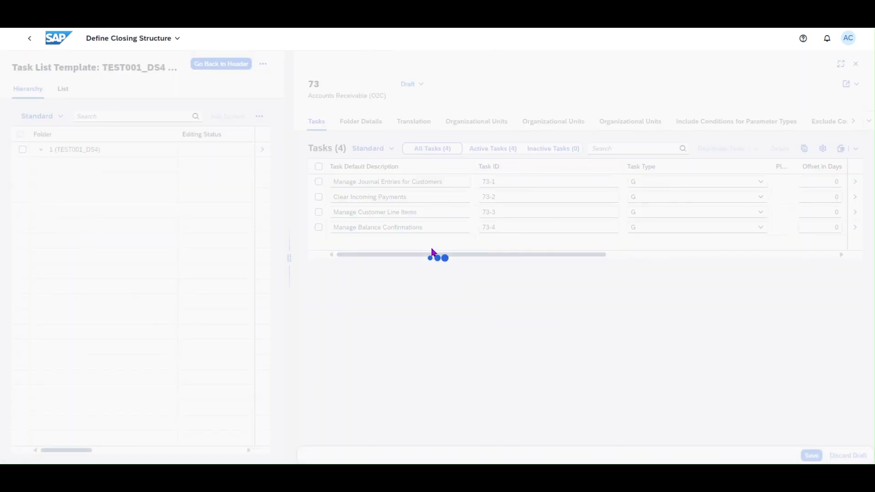
- Reopen the Clear Incoming Payments task 73-2 and set its approval type to Pending Approval Required
left_click(855, 197)
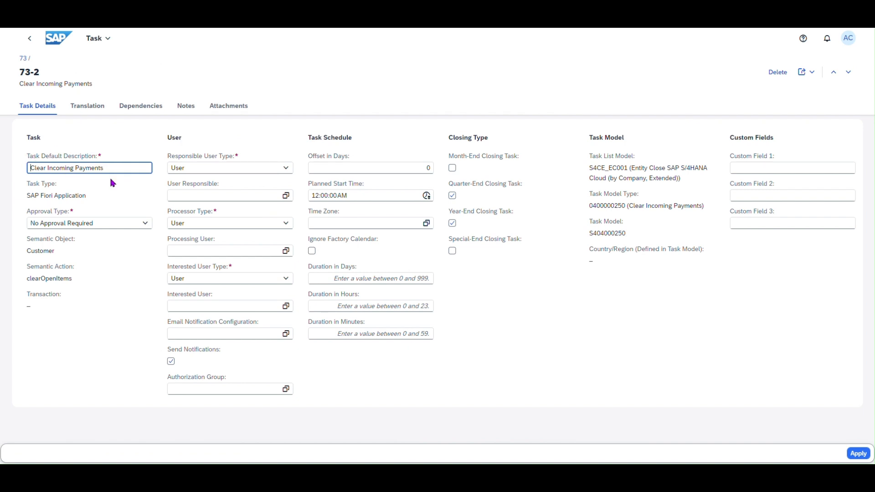
left_click(145, 225)
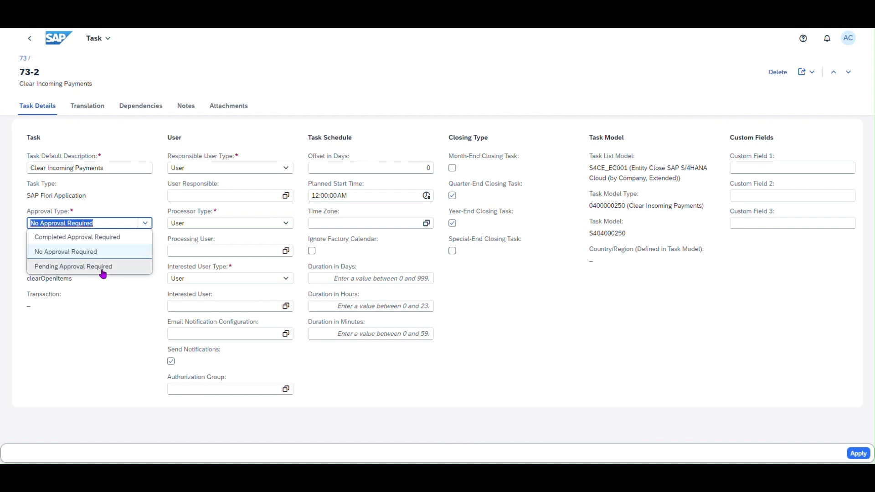
left_click(88, 269)
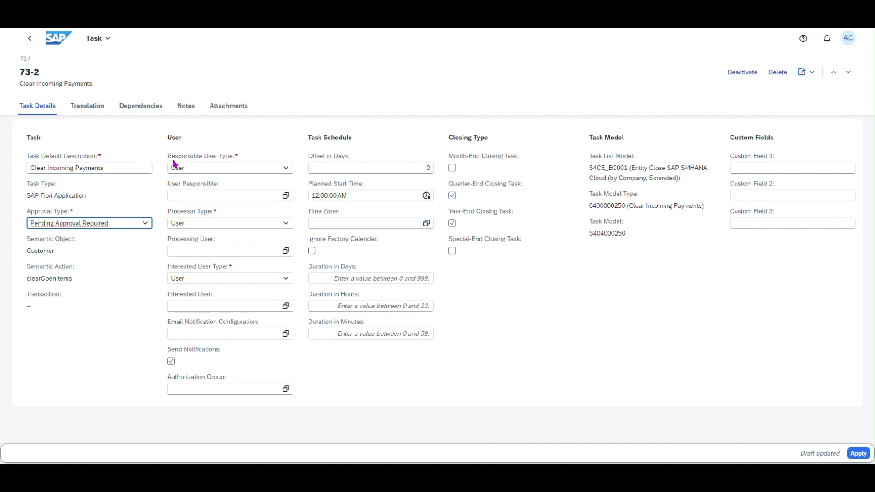
- Check the responsible user type choices and the dependencies of task 73-2, and open task 89-2 in the Accounts Receivable folder
left_click(287, 169)
left_click(288, 170)
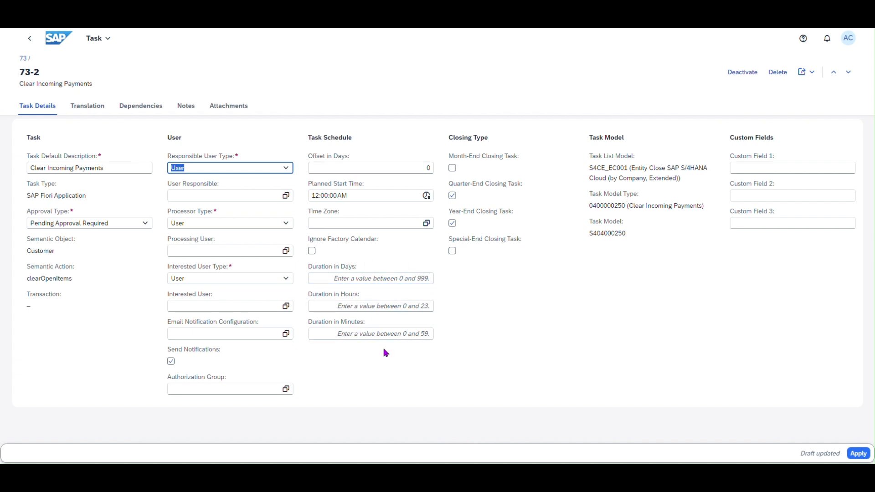
left_click(139, 107)
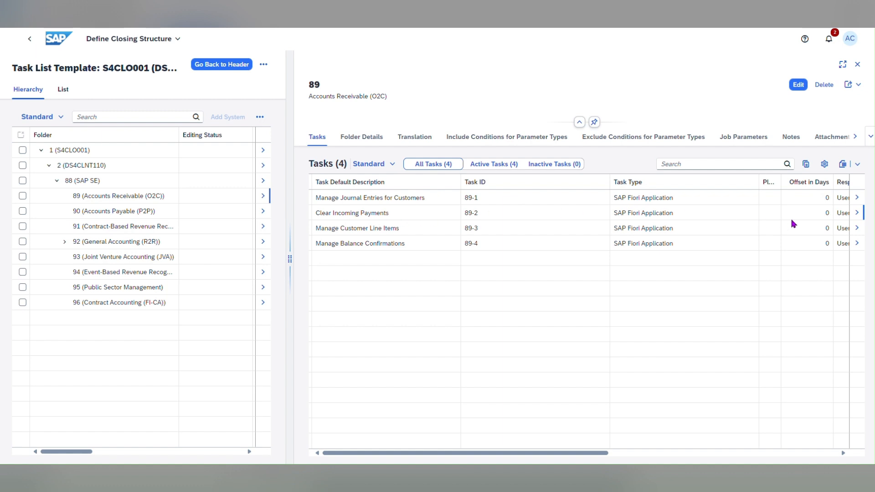
left_click(857, 213)
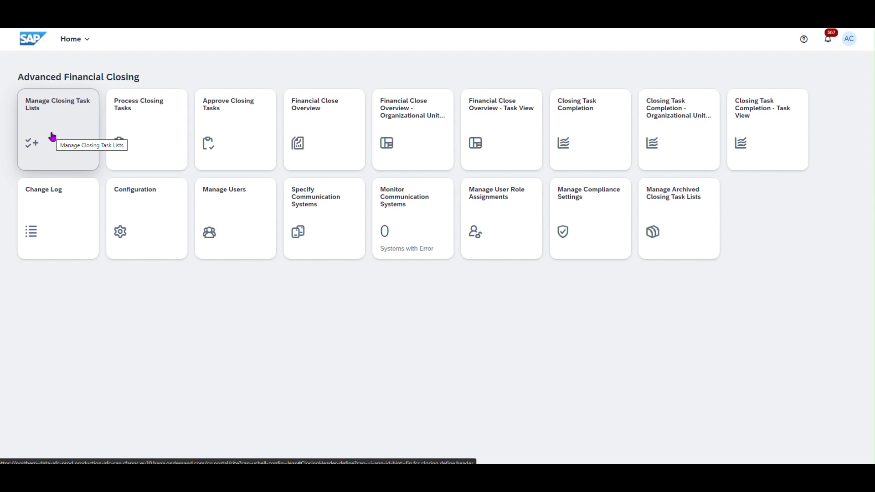
- In Process Closing Tasks, list the task lists matching *S4CL* and open S4CLO001-1 with all tasks shown
left_click(160, 126)
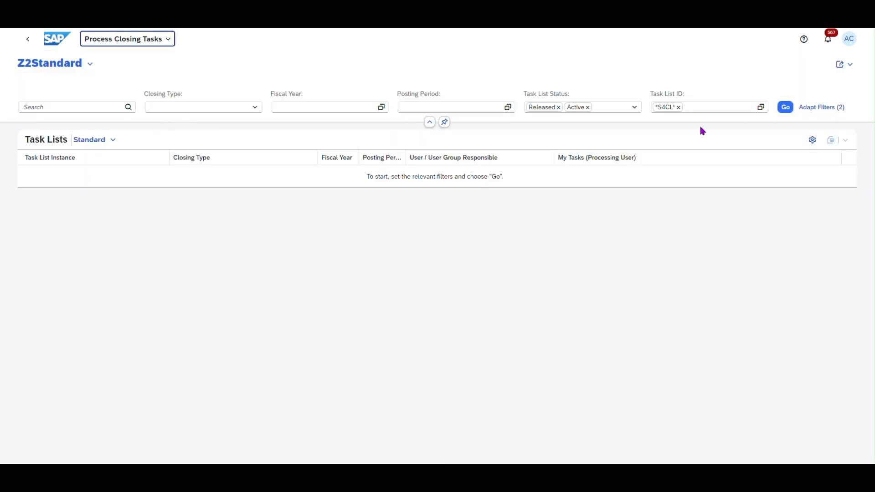
left_click(785, 107)
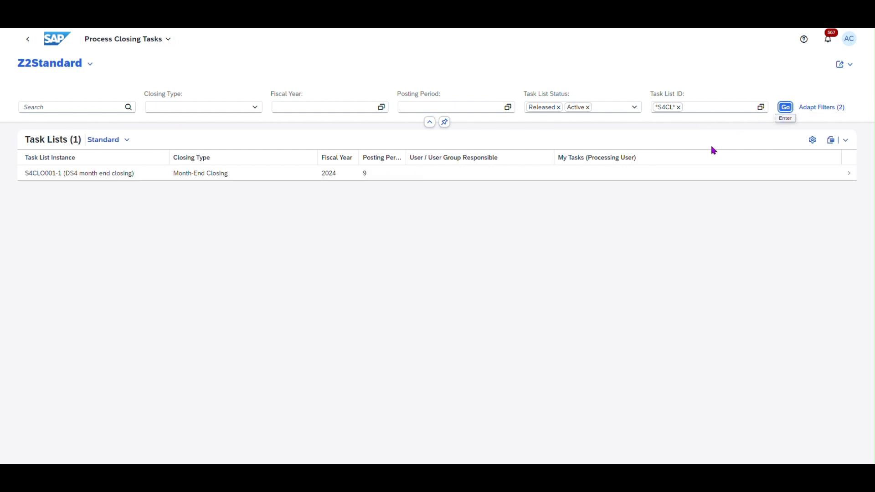
left_click(848, 175)
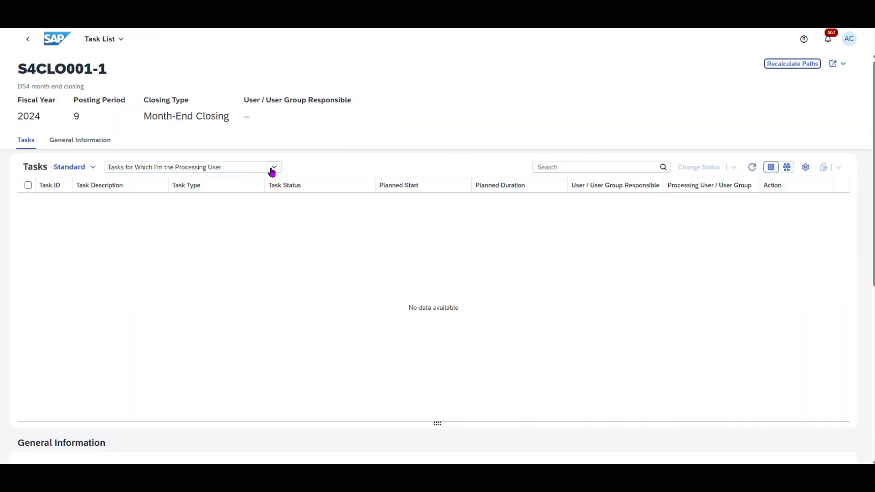
left_click(272, 169)
left_click(176, 302)
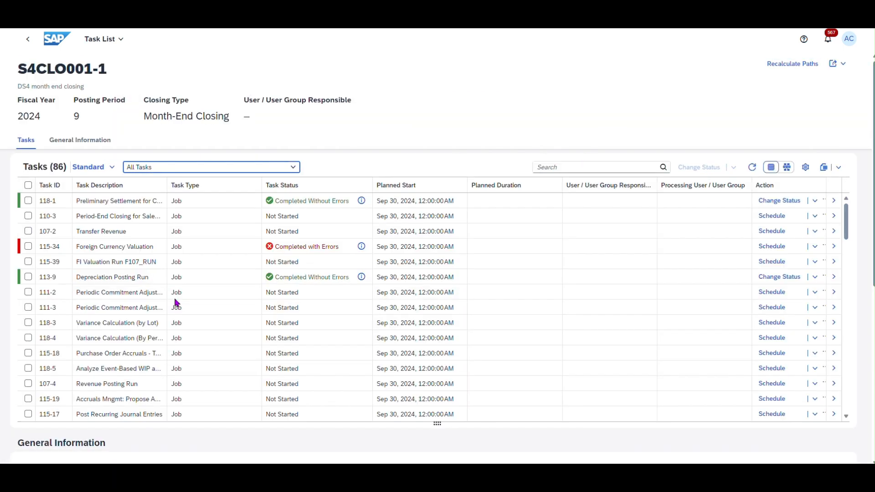
- Examine the available task filter options and the types and statuses of the tasks in S4CLO001-1
left_click(292, 169)
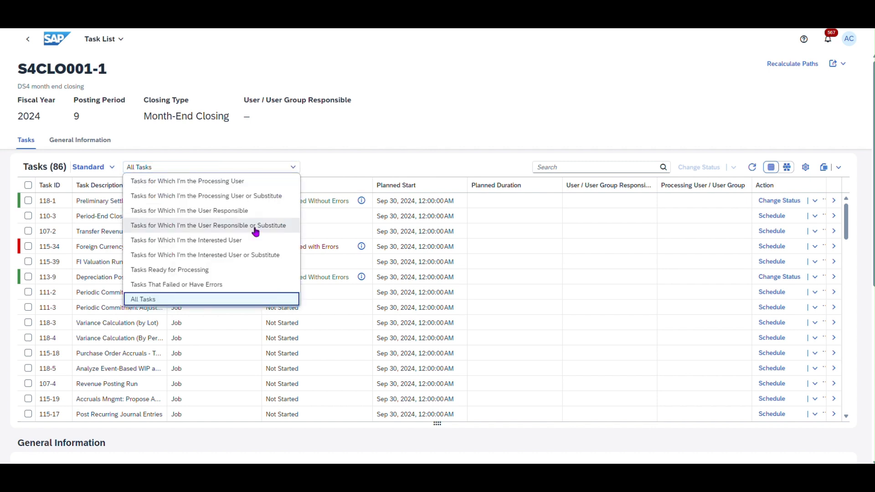
left_click(340, 161)
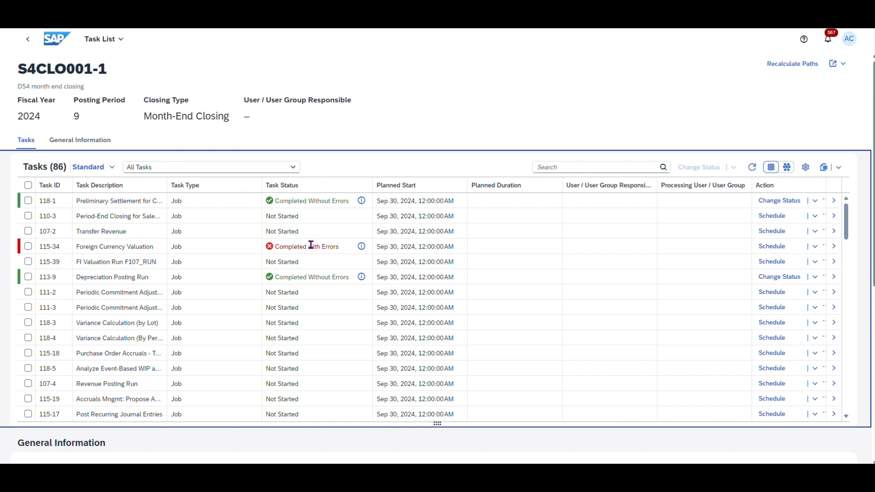
scroll(297, 326, "down", 5)
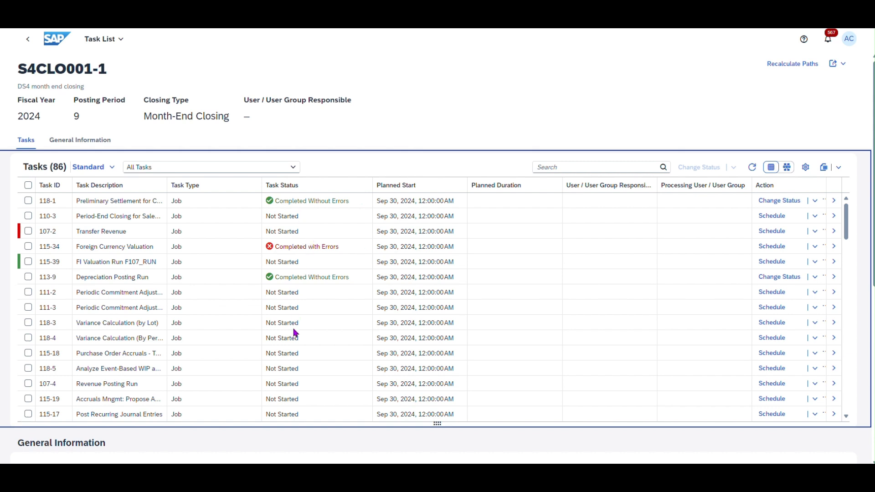
scroll(295, 333, "down", 7)
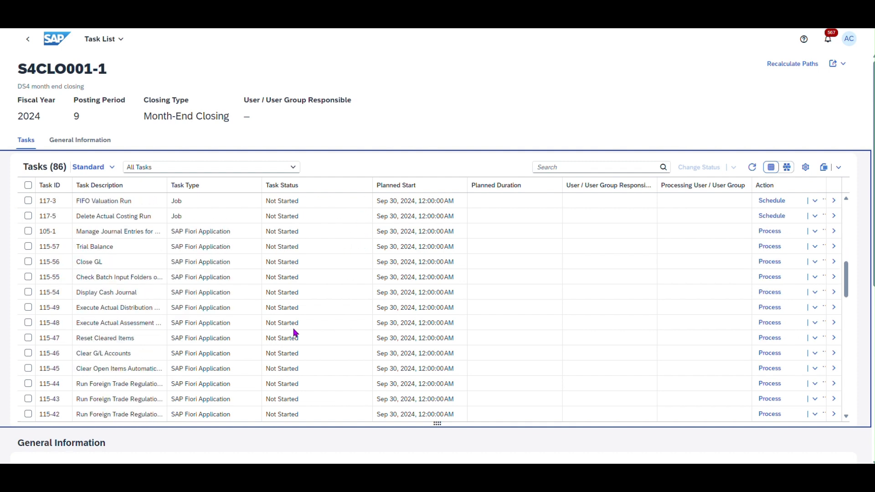
scroll(295, 333, "up", 6)
scroll(295, 333, "down", 2)
scroll(295, 333, "up", 7)
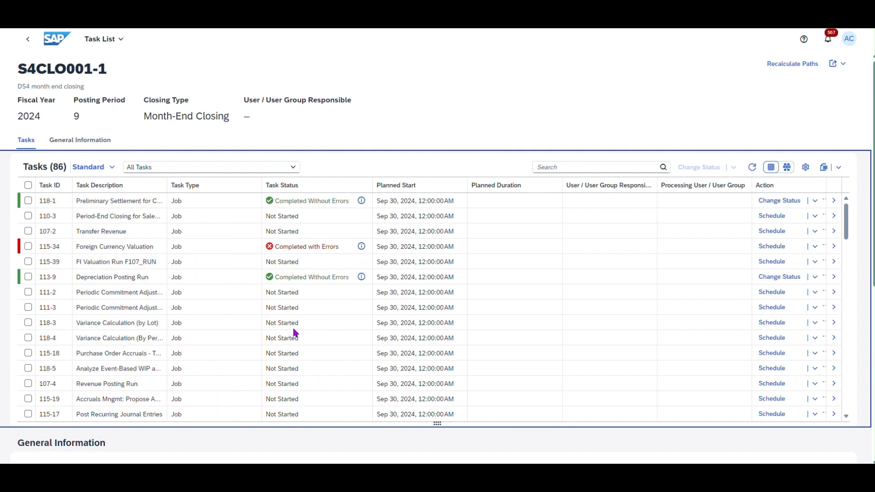
- Try the Completed with Warnings and Checked options for changing the status of task 110-3, and cancel the change
left_click(815, 215)
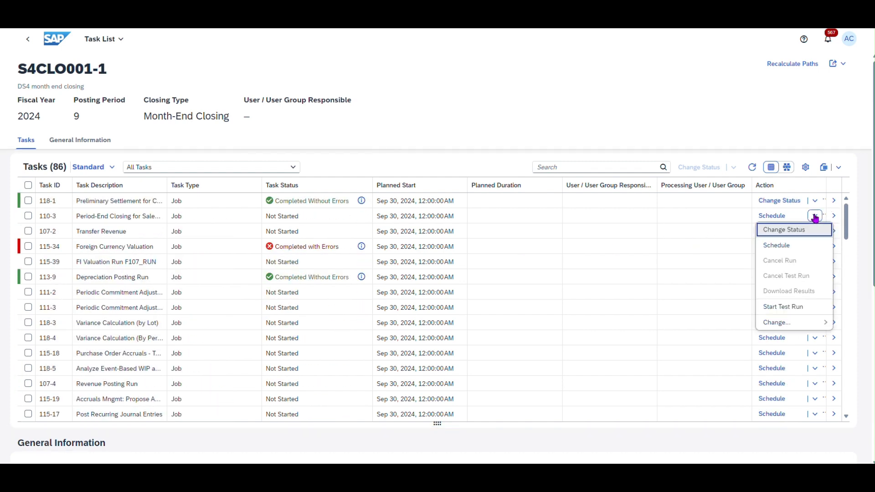
left_click(800, 231)
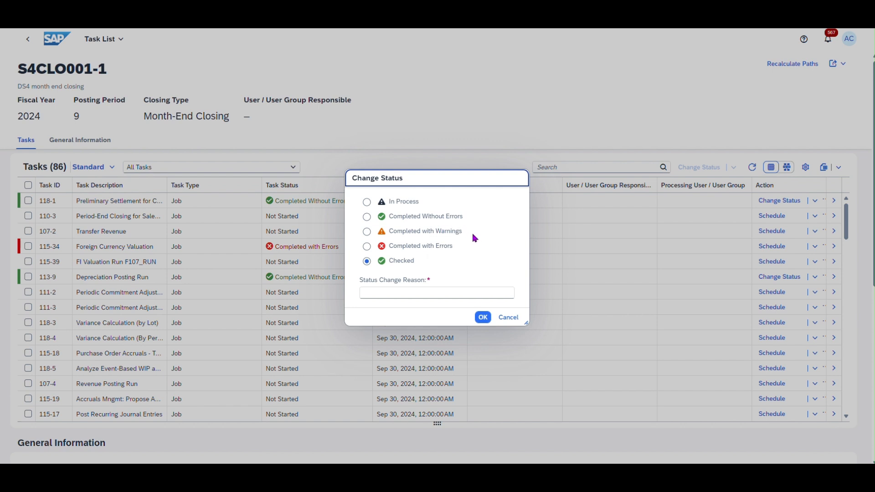
left_click(366, 232)
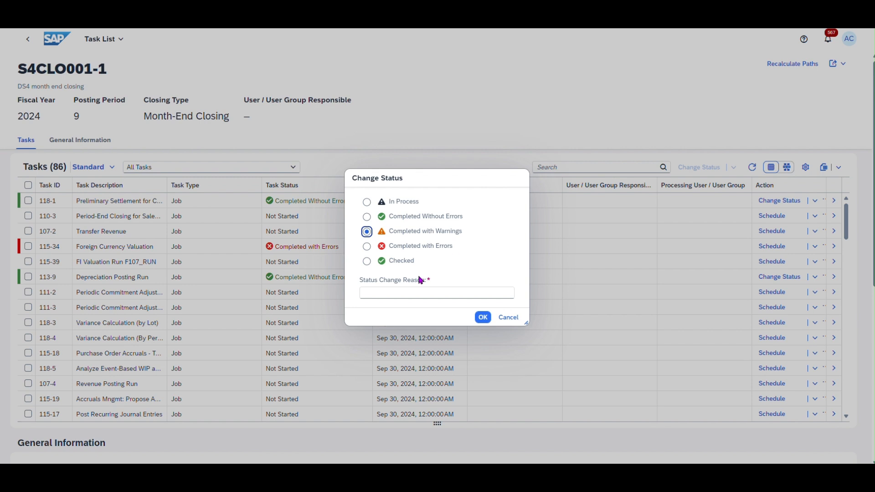
left_click(366, 261)
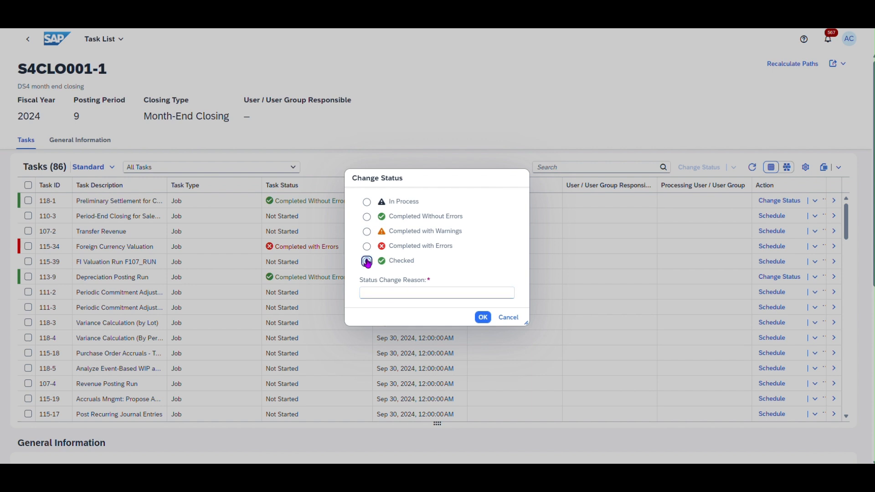
left_click(397, 295)
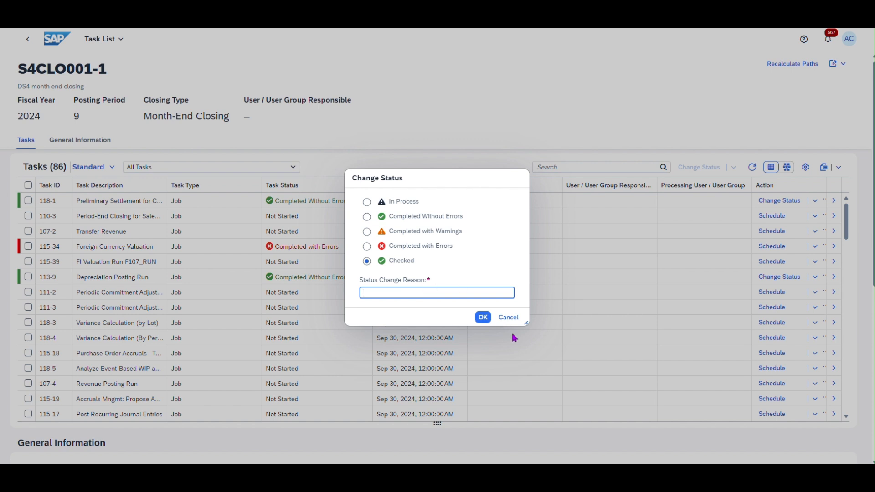
left_click(510, 317)
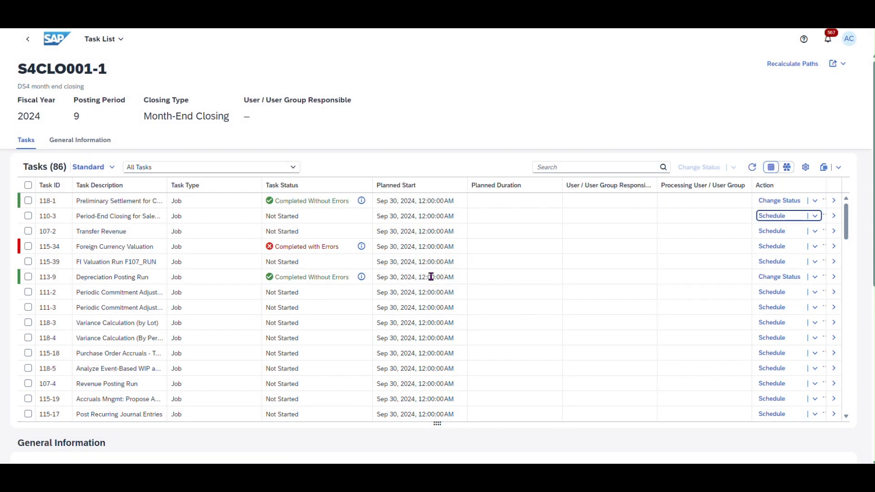
- Open task 105-1 in Approve Closing Tasks and examine its details, status changes, organizational units, notes and attachments
left_click(54, 40)
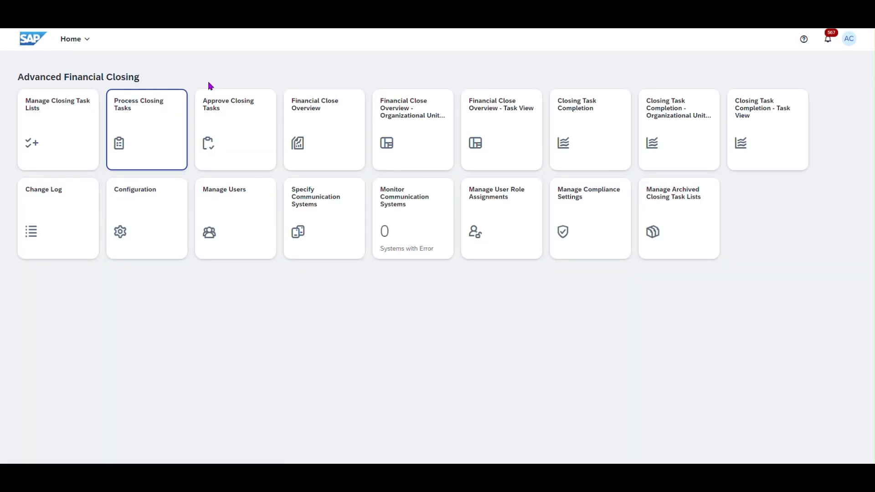
left_click(227, 132)
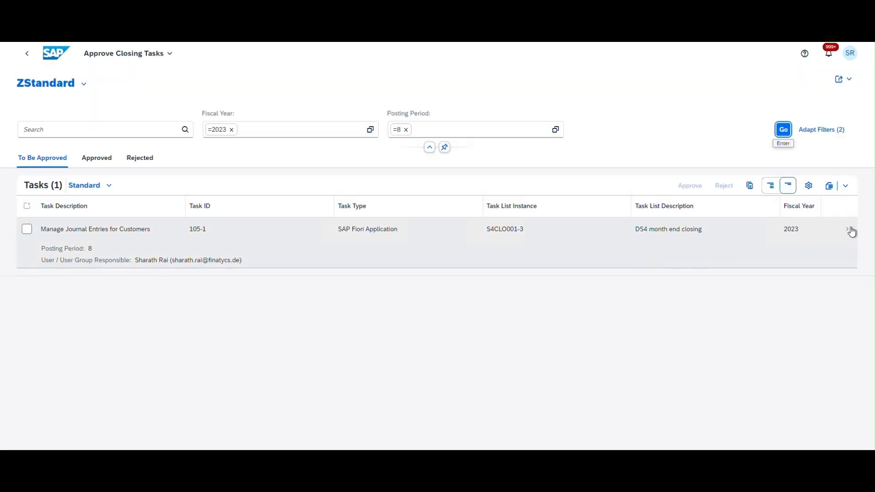
left_click(844, 235)
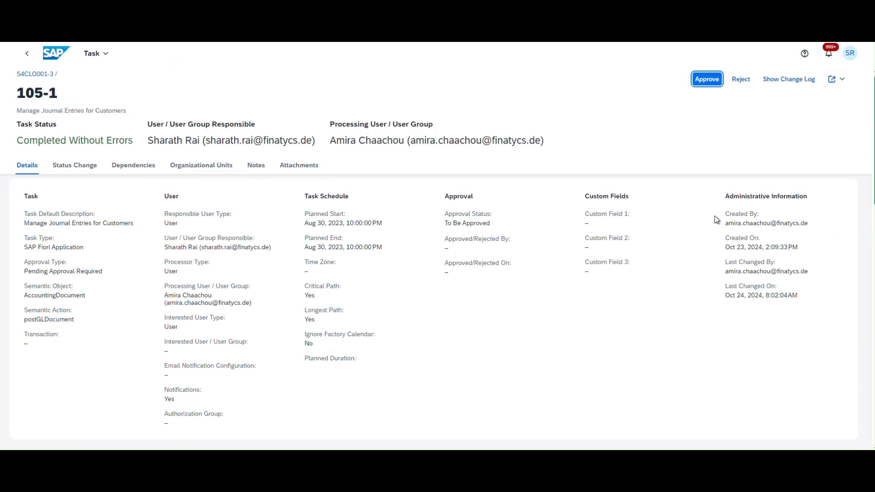
scroll(556, 310, "down", 5)
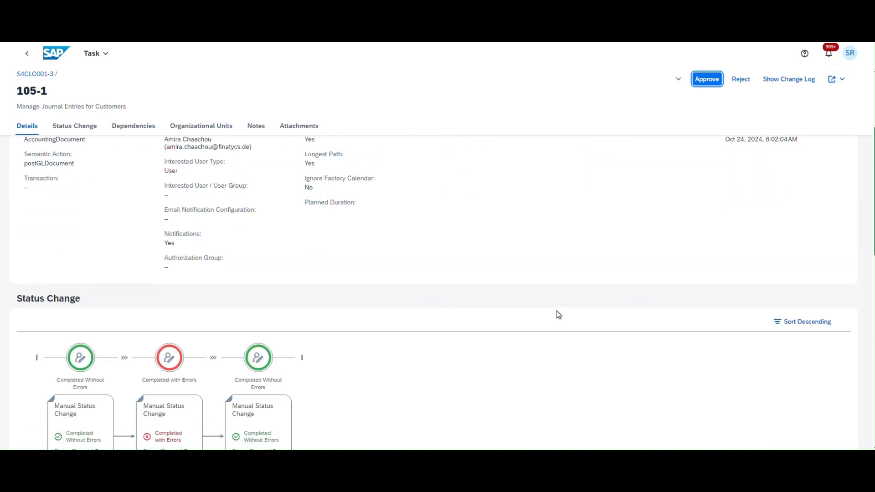
scroll(556, 310, "down", 9)
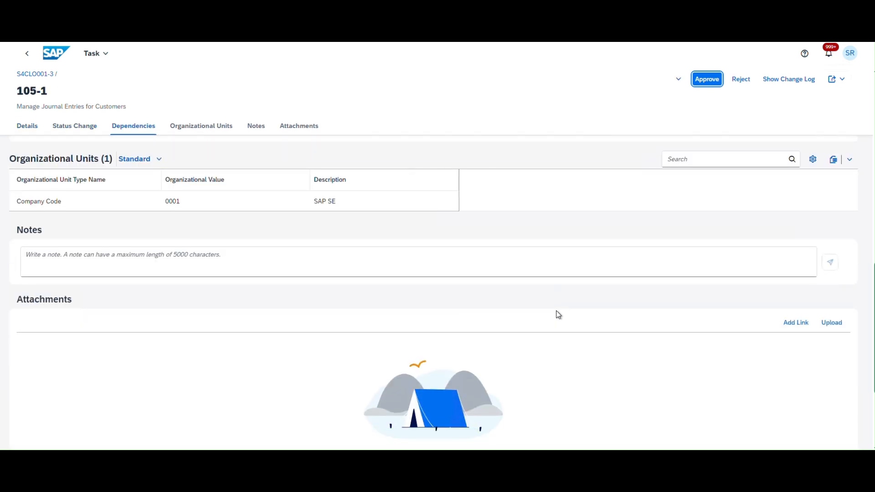
scroll(556, 311, "down", 2)
scroll(556, 311, "up", 12)
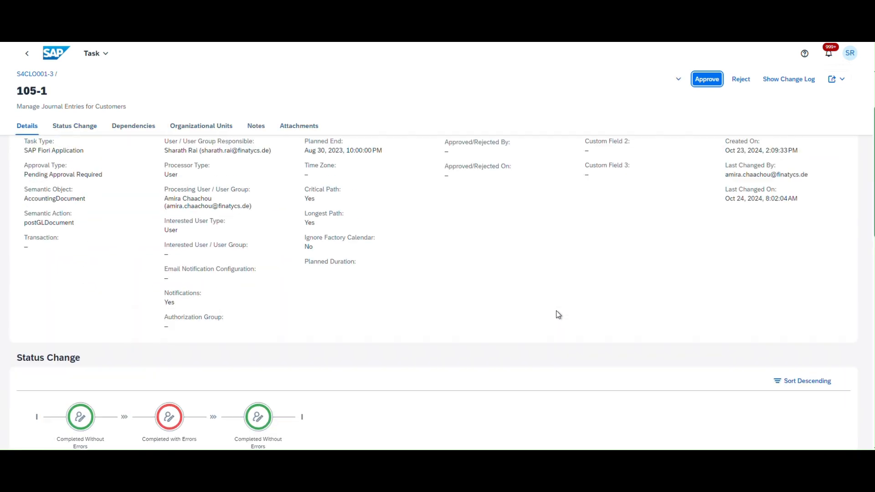
scroll(556, 310, "up", 3)
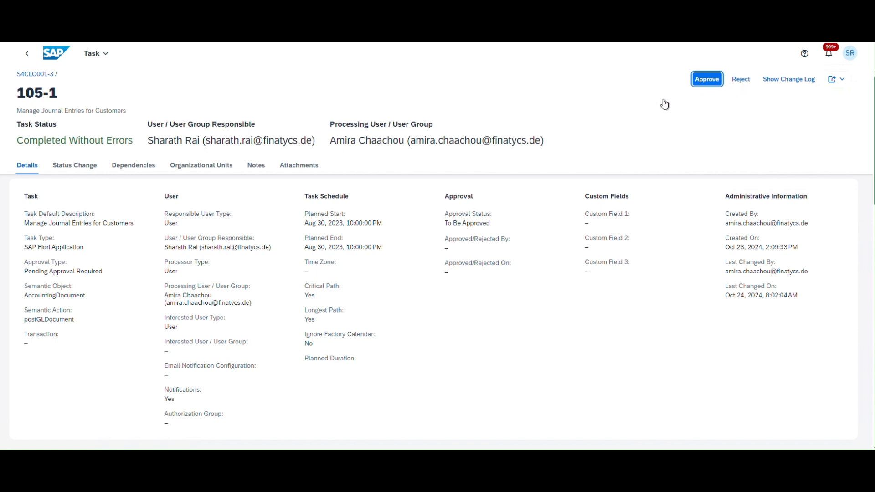
- Load the Financial Close Overview with the preset filters and examine its completion, approval and open-task cards
left_click(34, 49)
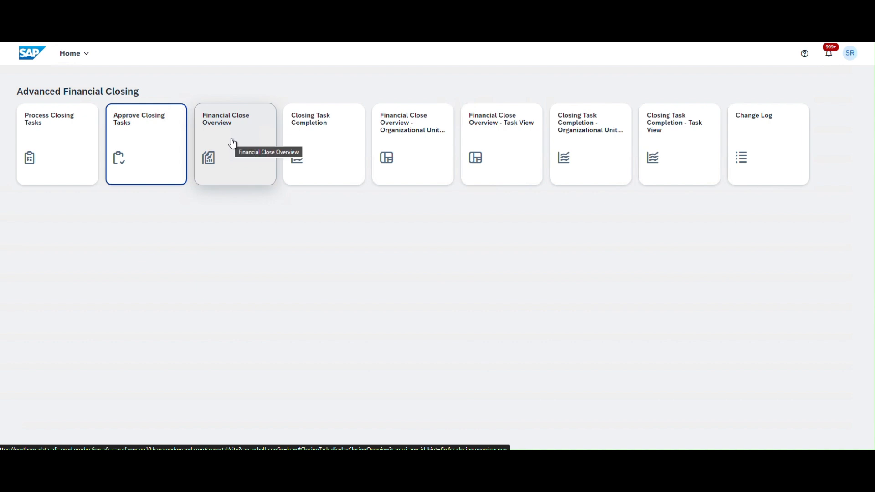
left_click(232, 143)
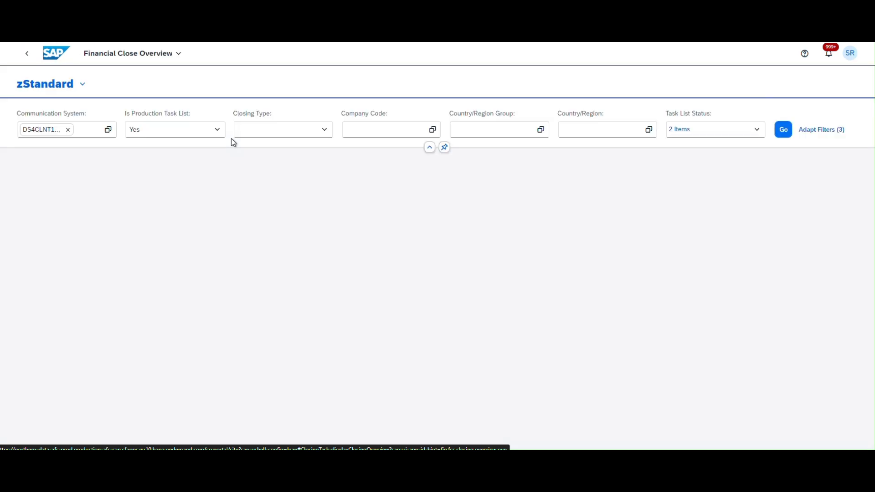
left_click(784, 137)
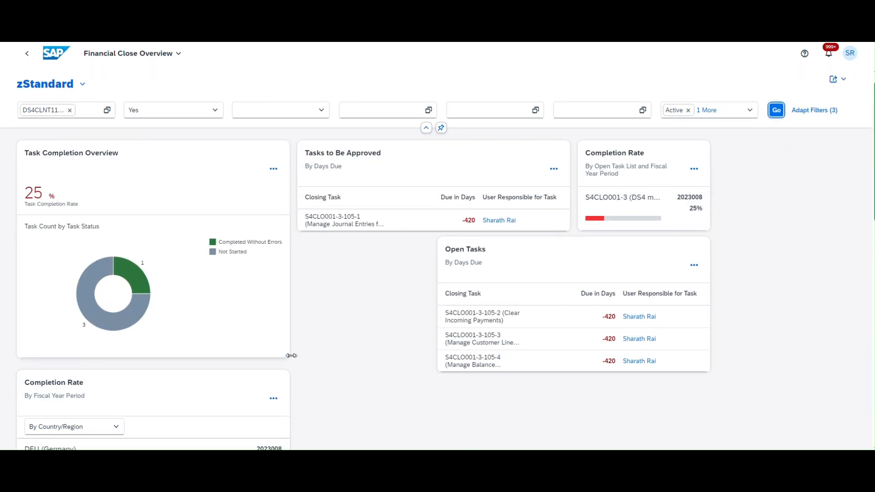
scroll(292, 355, "down", 3)
scroll(291, 355, "up", 3)
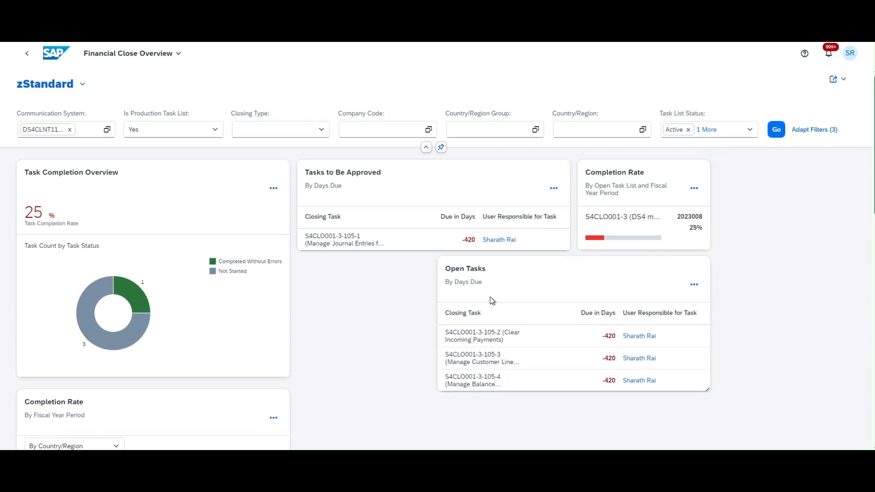
- From the tasks to be approved, open task 105-1, examine its details and Completed with Errors status change, and return to the home page
scroll(491, 357, "down", 5)
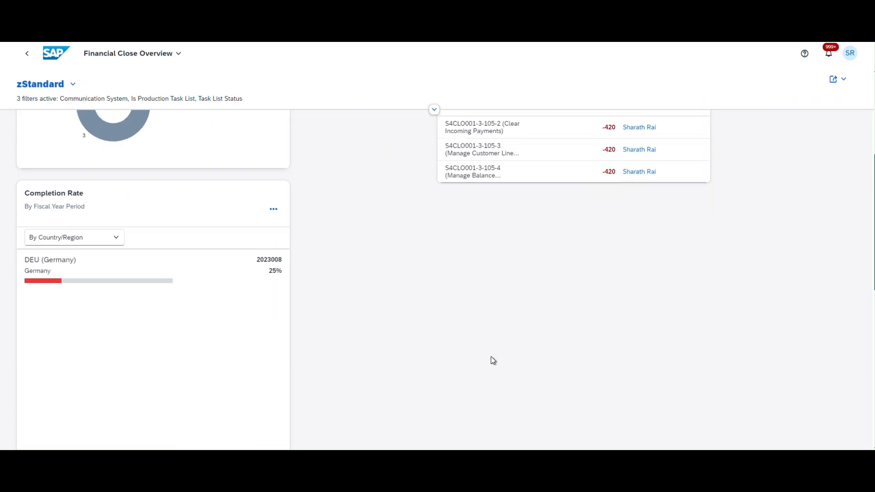
scroll(491, 356, "up", 5)
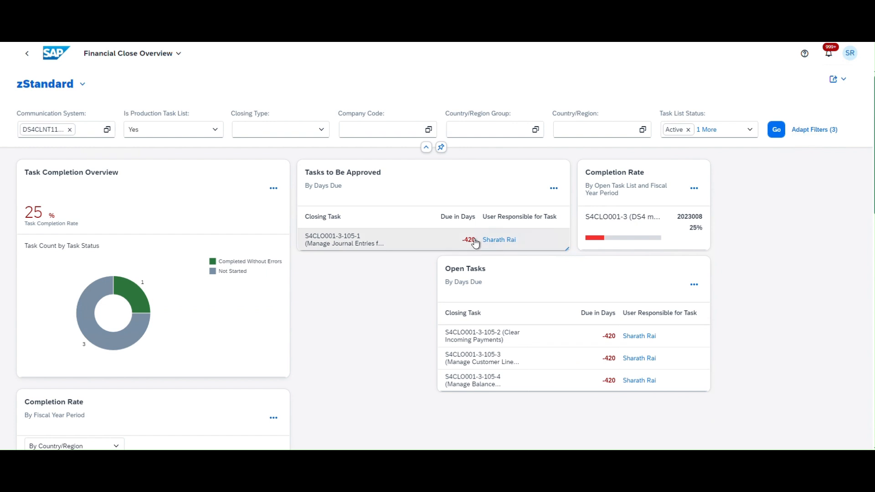
left_click(474, 242)
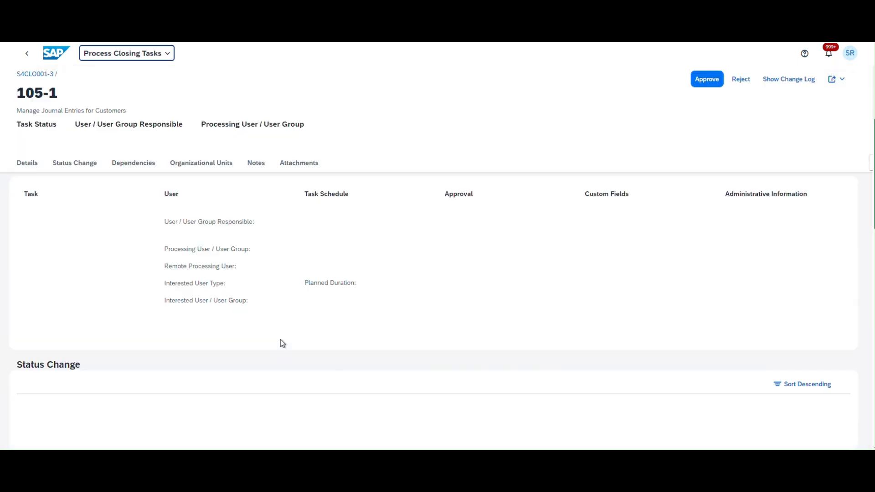
scroll(281, 339, "down", 5)
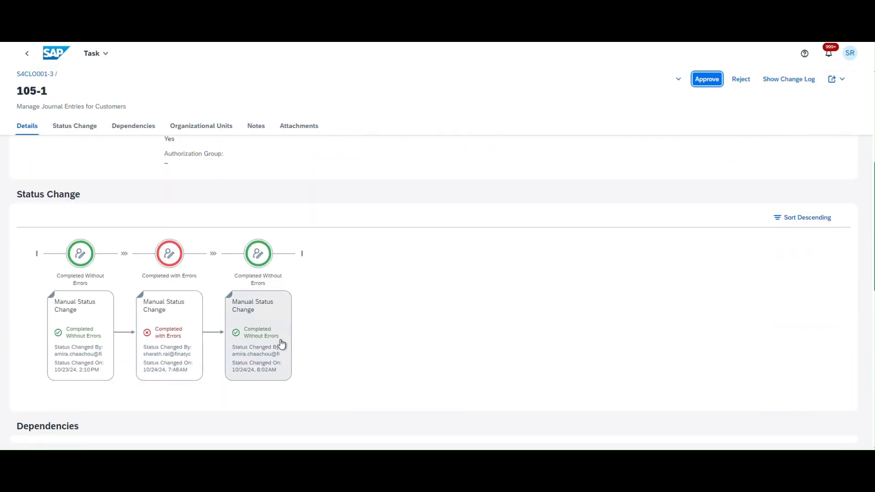
scroll(281, 345, "up", 5)
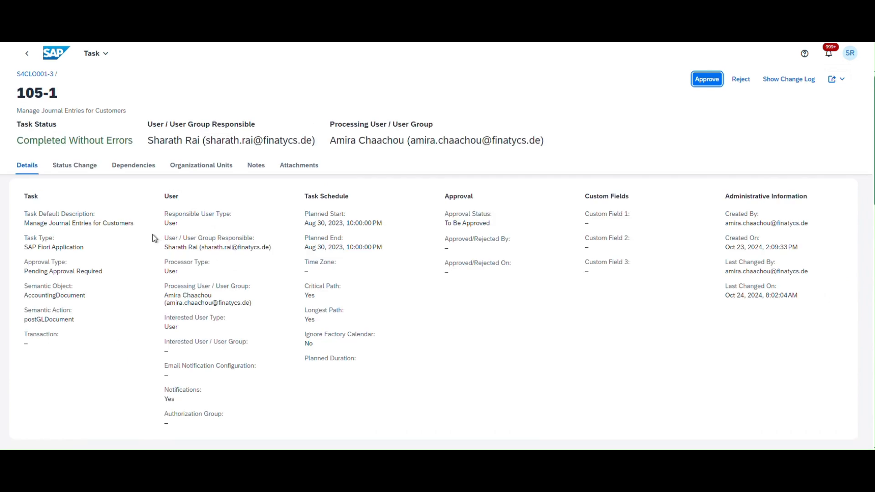
scroll(228, 296, "down", 5)
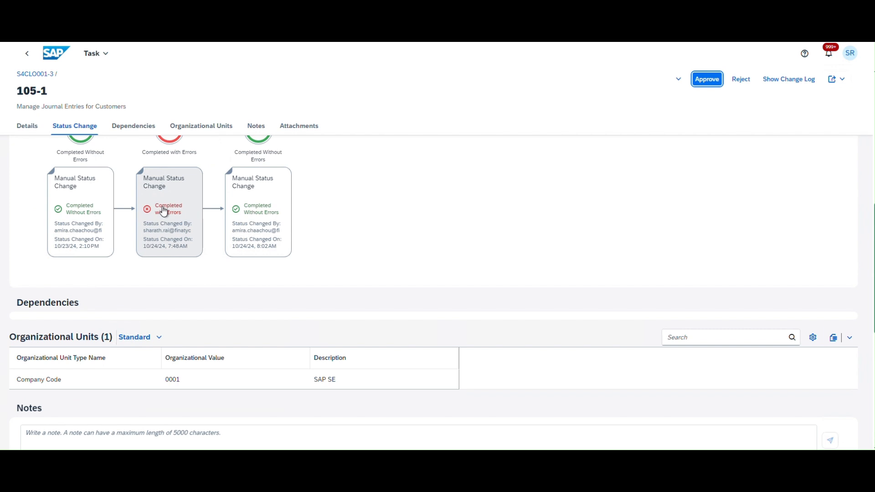
left_click(164, 208)
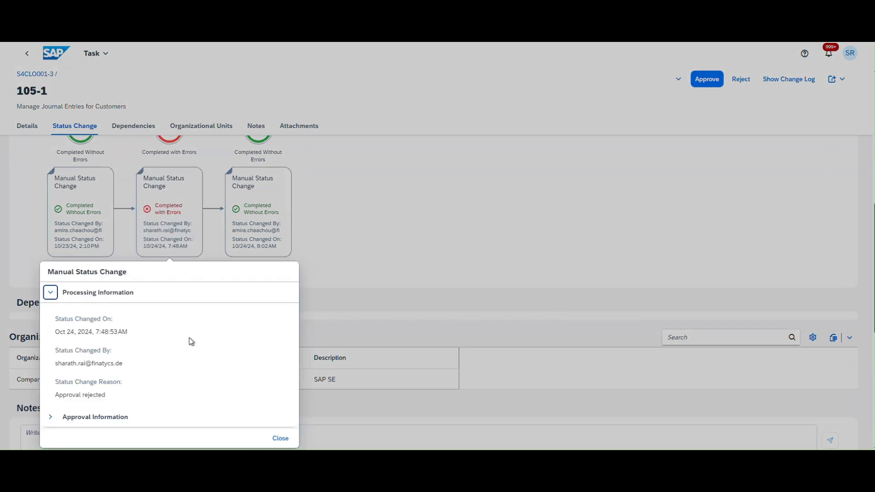
left_click(279, 438)
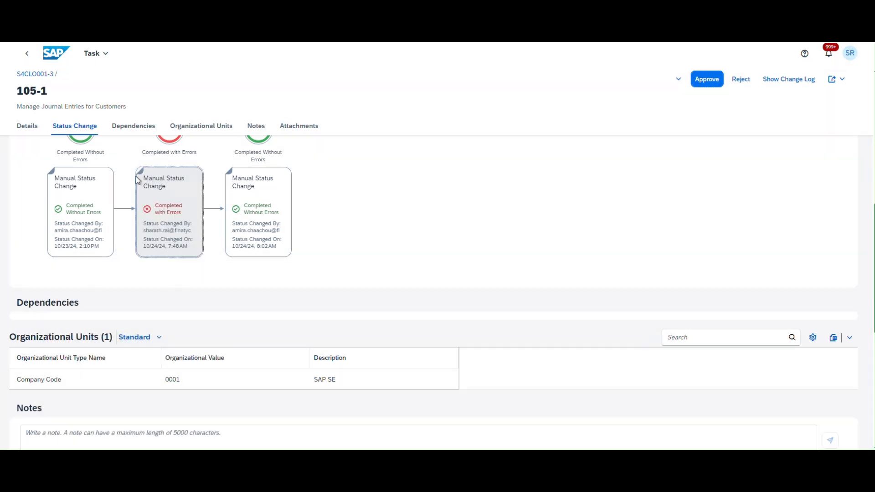
left_click(27, 54)
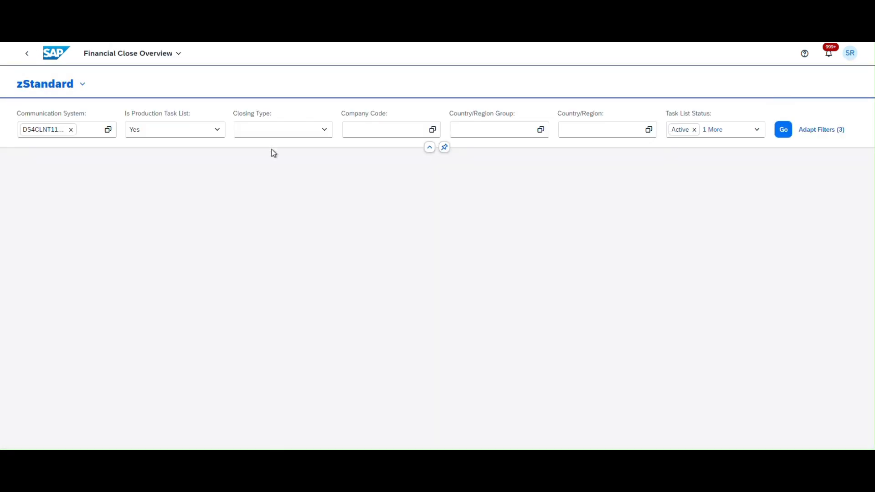
left_click(56, 53)
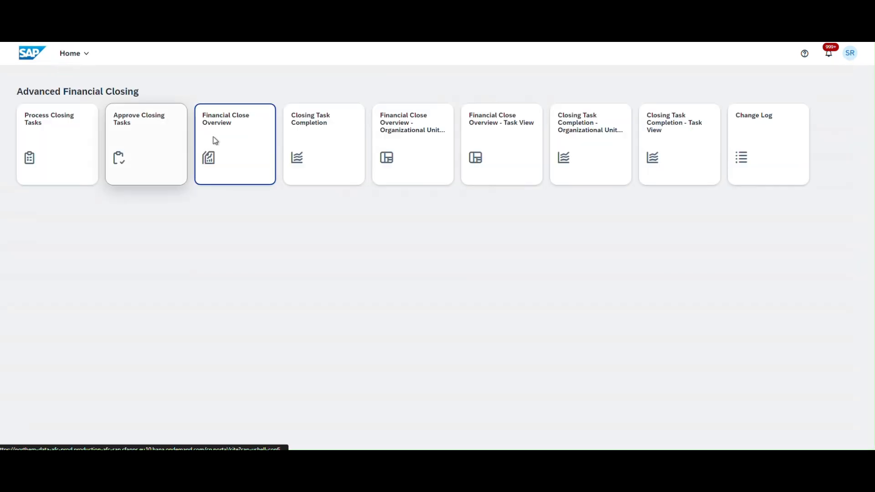
- Load Closing Task Completion with the preset filters and examine the closing tasks chart and all columns of the task table
left_click(328, 156)
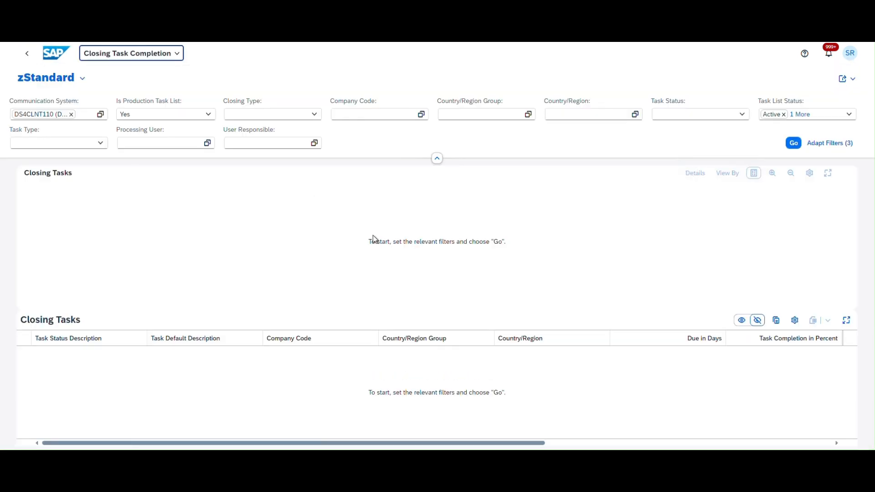
left_click(794, 143)
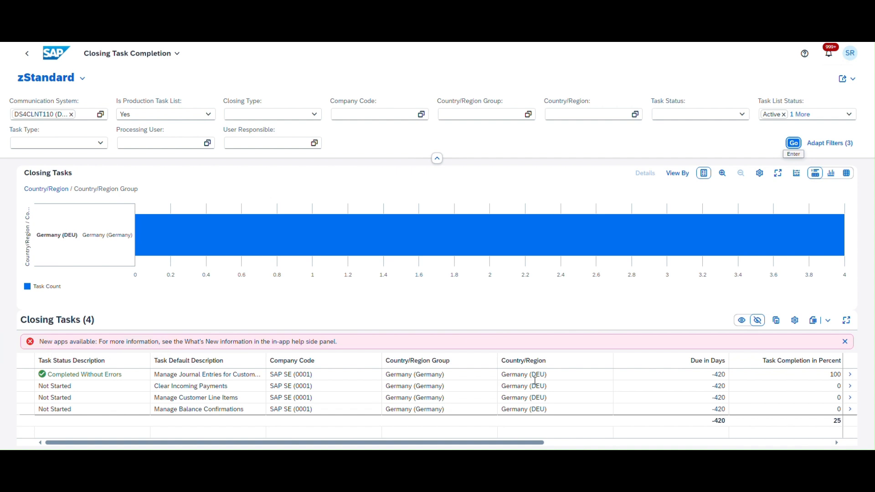
scroll(535, 381, "right", 5)
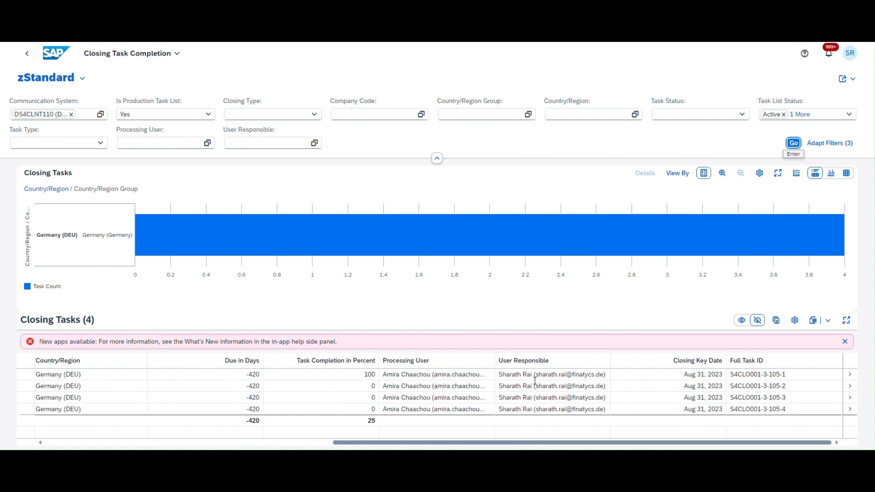
scroll(536, 381, "left", 5)
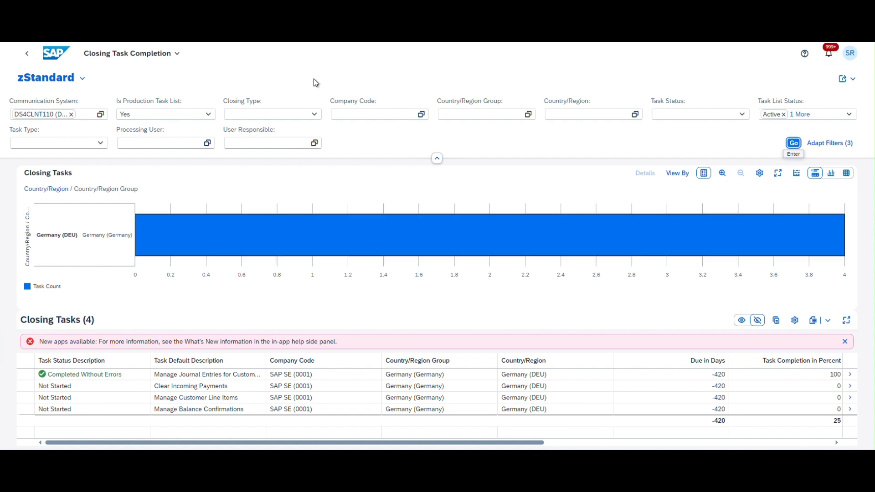
- Examine the available closing type filter options without selecting any, and return to the home page
left_click(313, 115)
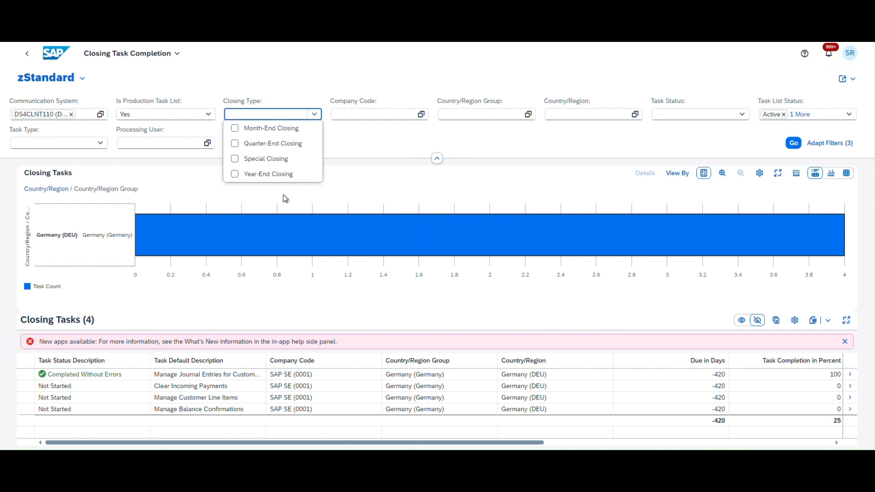
left_click(315, 115)
left_click(56, 53)
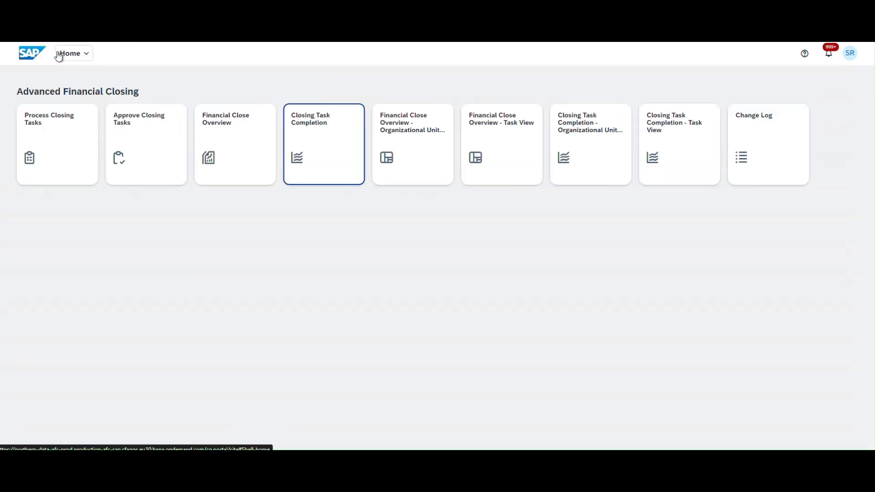